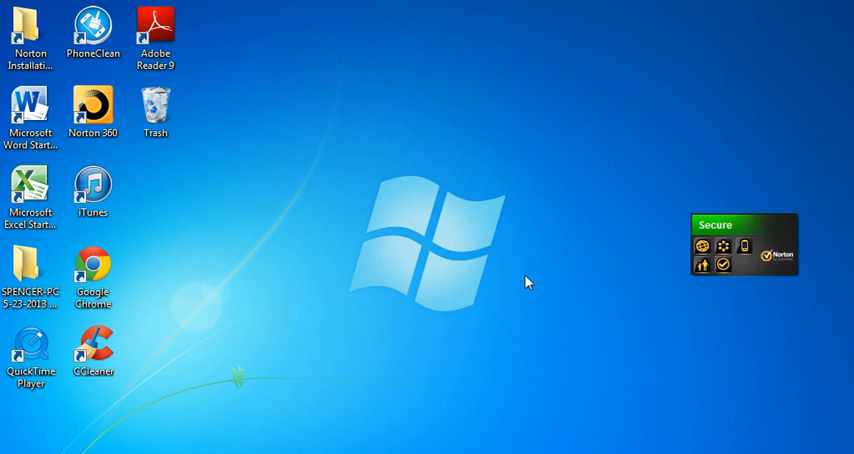
Launch Run from the Start menu search and open the %temp% folder with its 12 items
key("super")
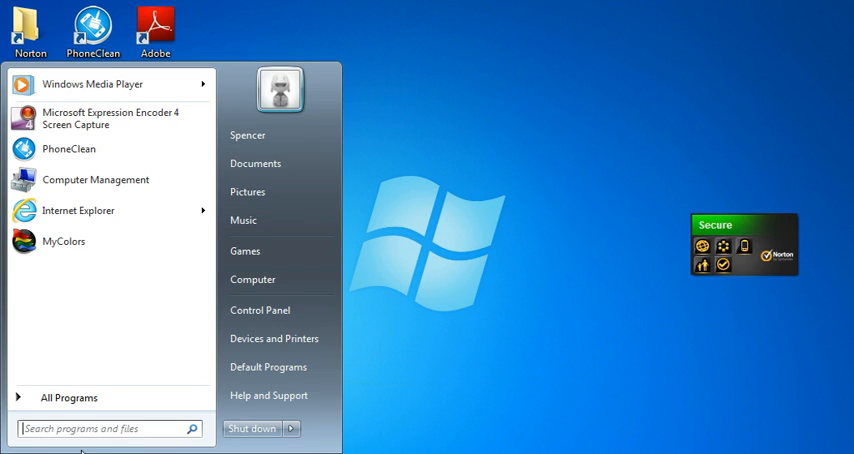
key("super")
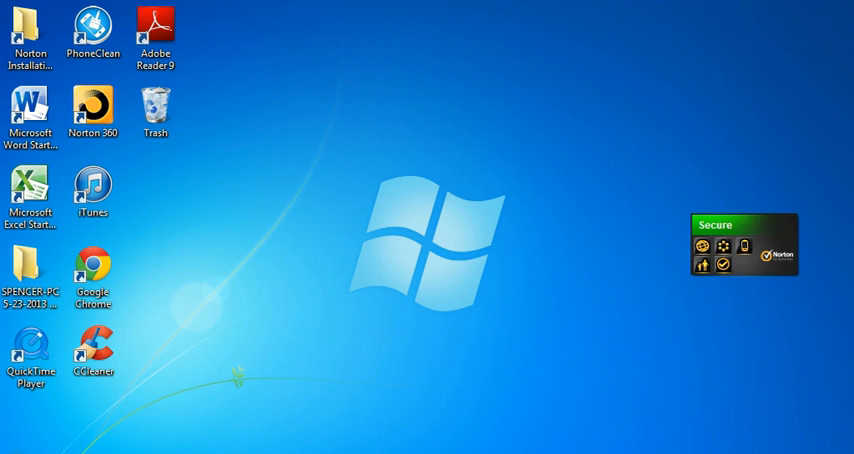
key("super")
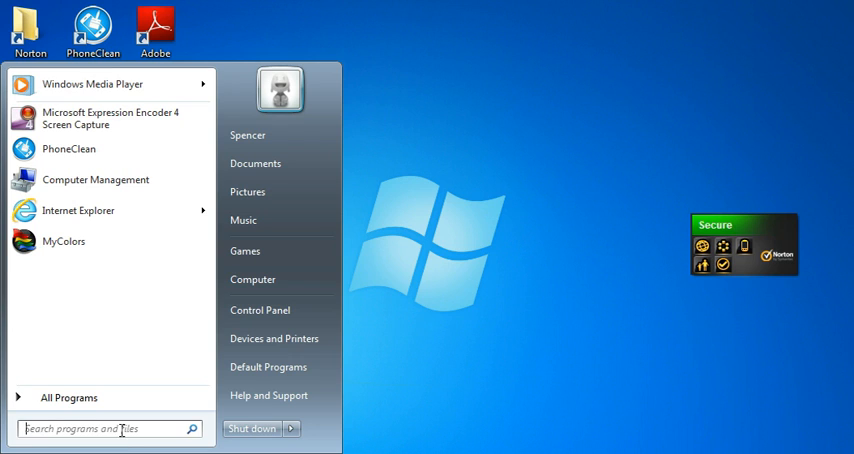
type("run")
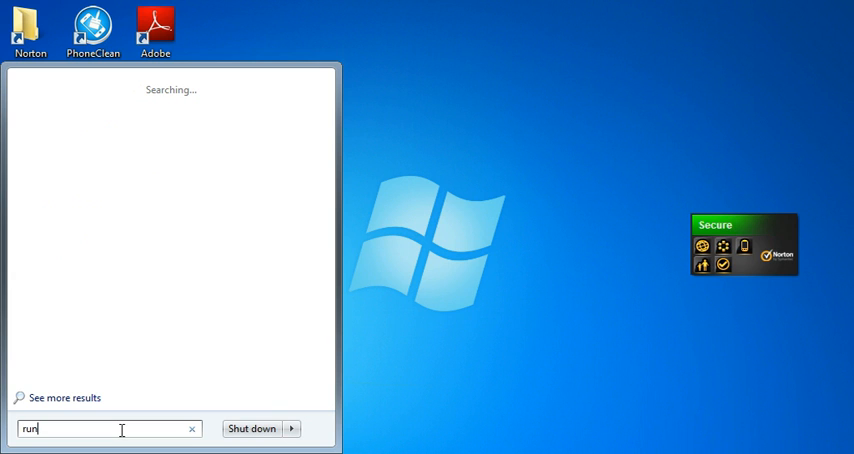
key("Return")
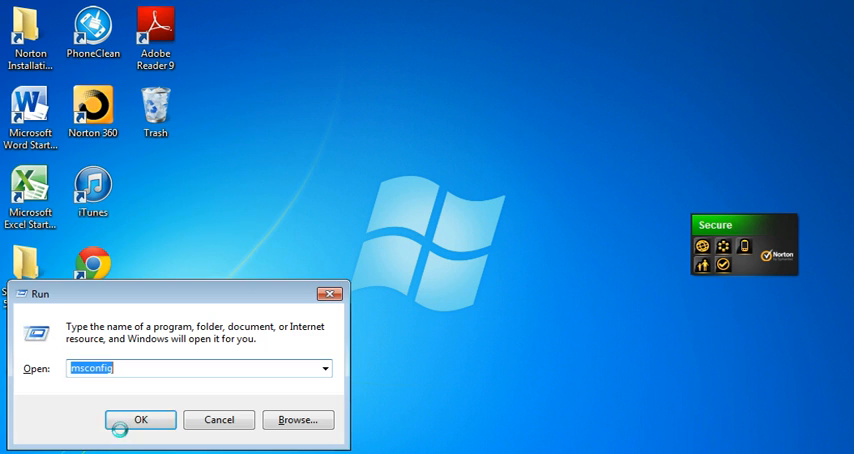
left_click(151, 364)
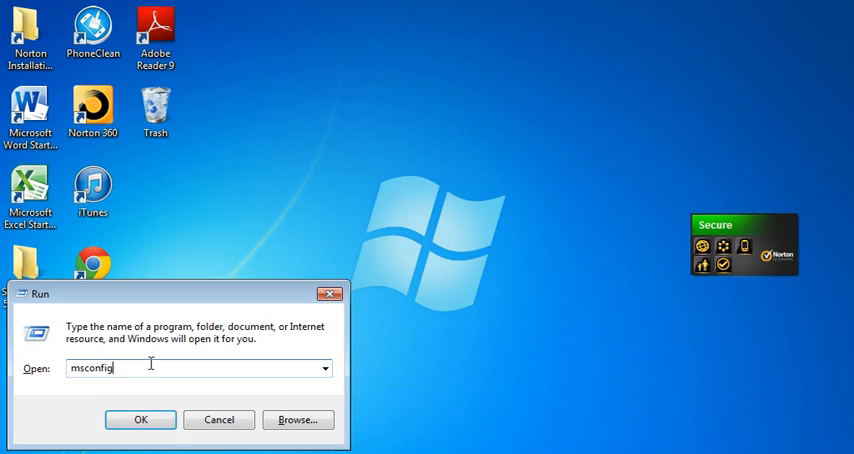
key("BackSpace")
key("BackSpace")
key("BackSpace")
key("BackSpace")
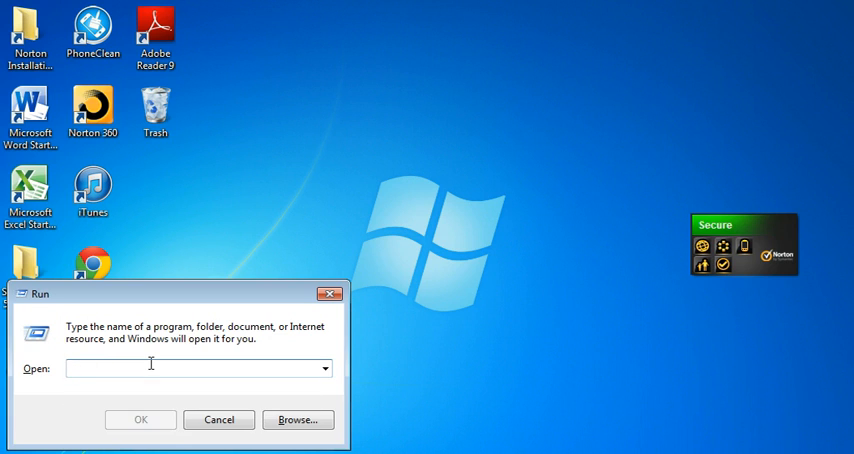
type("%")
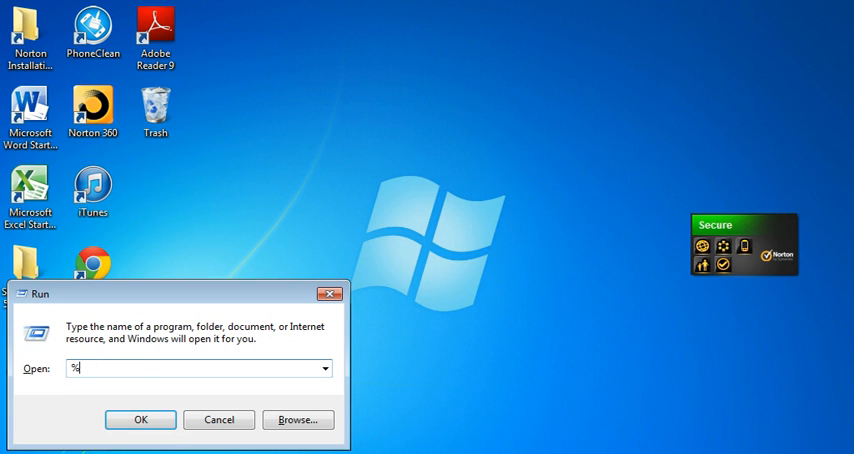
type("temp")
type("%")
left_click(168, 428)
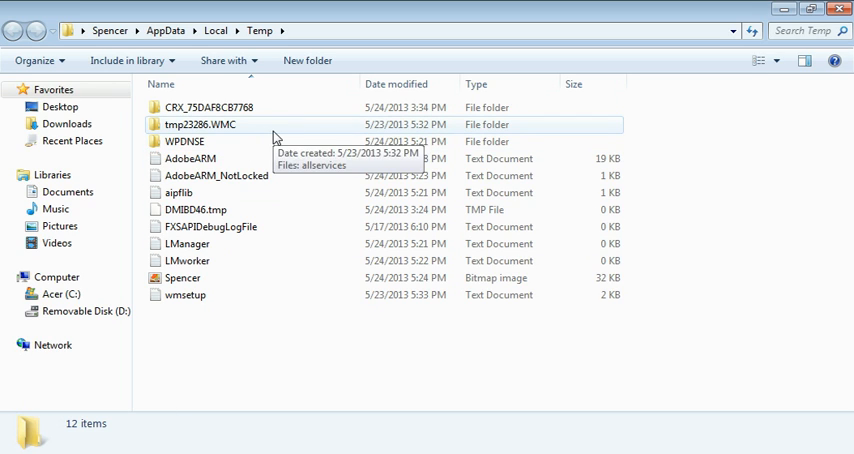
Select all Temp contents and confirm deleting them
key("ctrl+a")
right_click(287, 157)
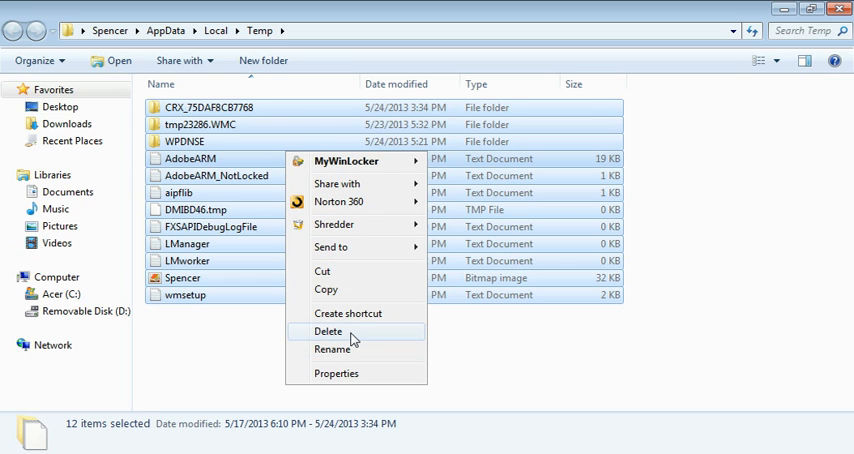
left_click(352, 334)
left_click(477, 250)
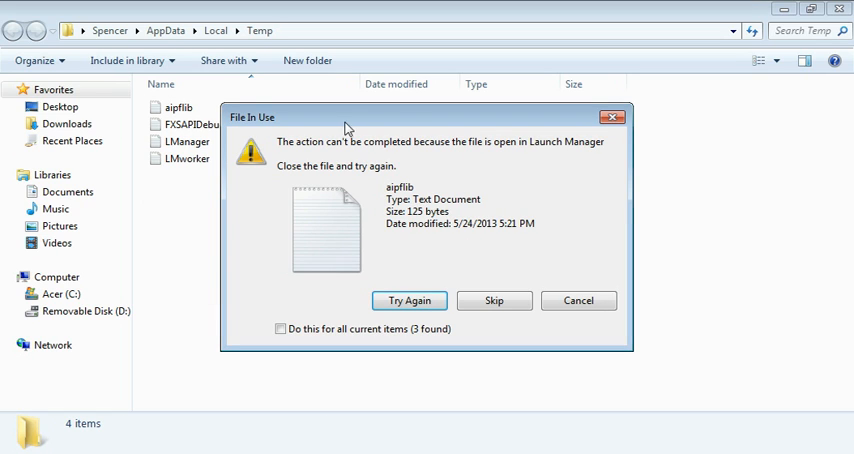
Skip the four in-use files and close the Temp folder window
left_click(495, 303)
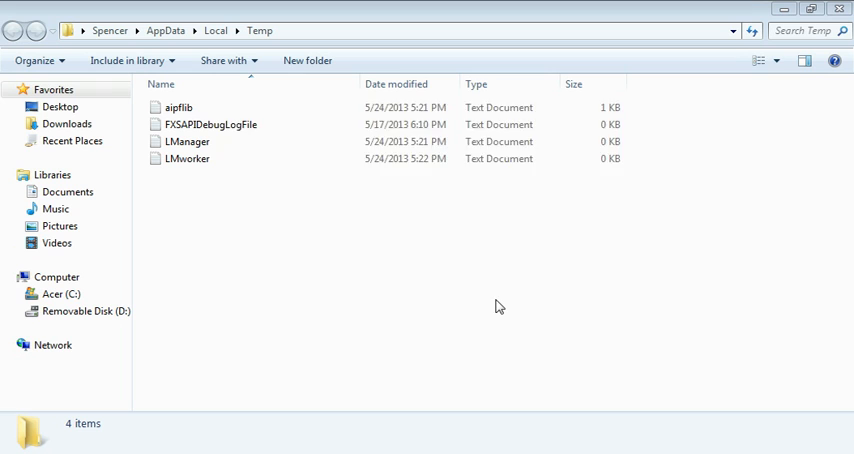
left_click(495, 303)
left_click(495, 303)
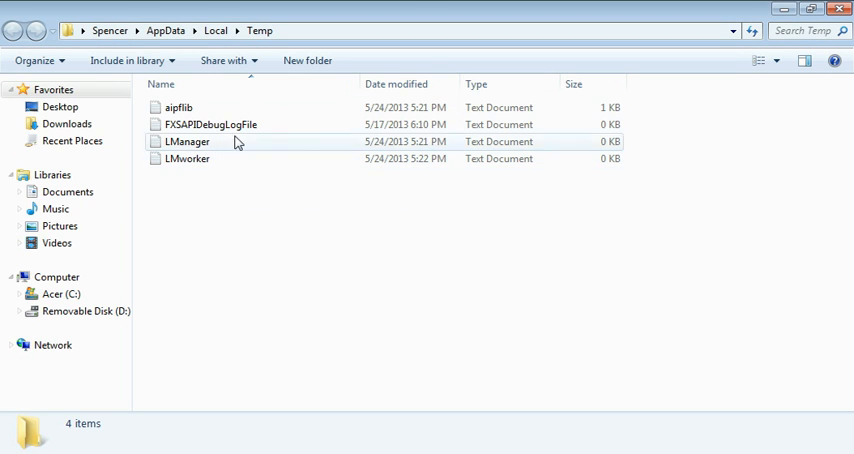
left_click(838, 9)
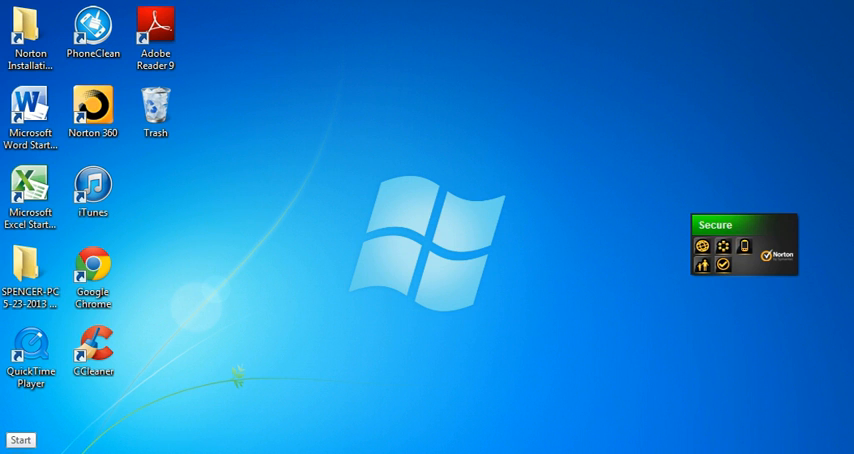
Replace %temp% with msconfig in Run and launch System Configuration
left_click(20, 450)
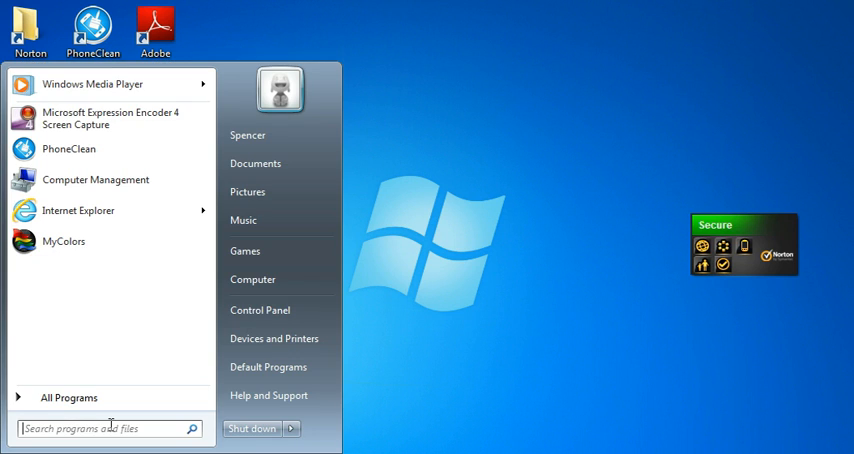
type("run")
key("Return")
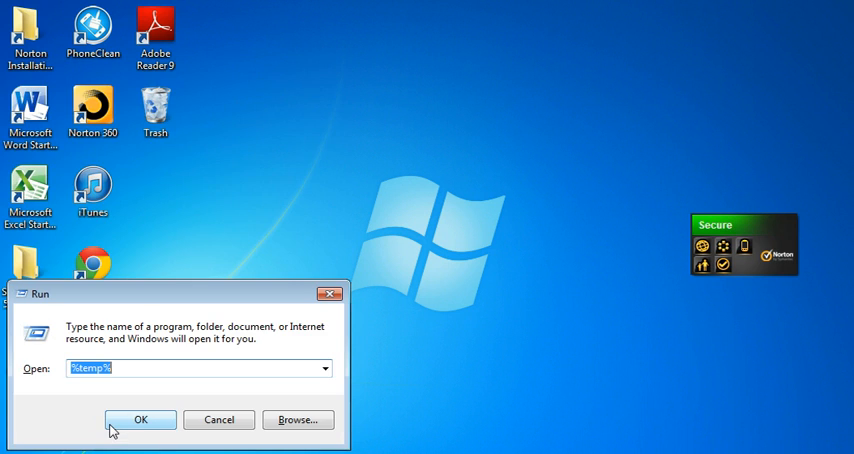
key("BackSpace")
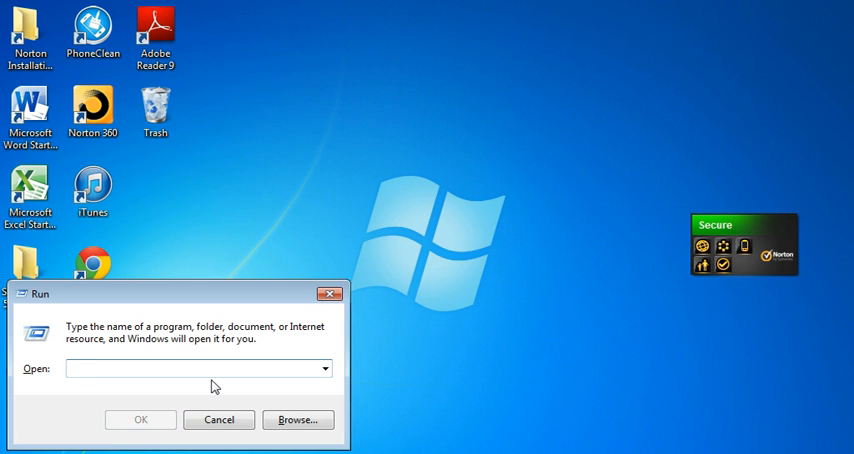
type("mscon")
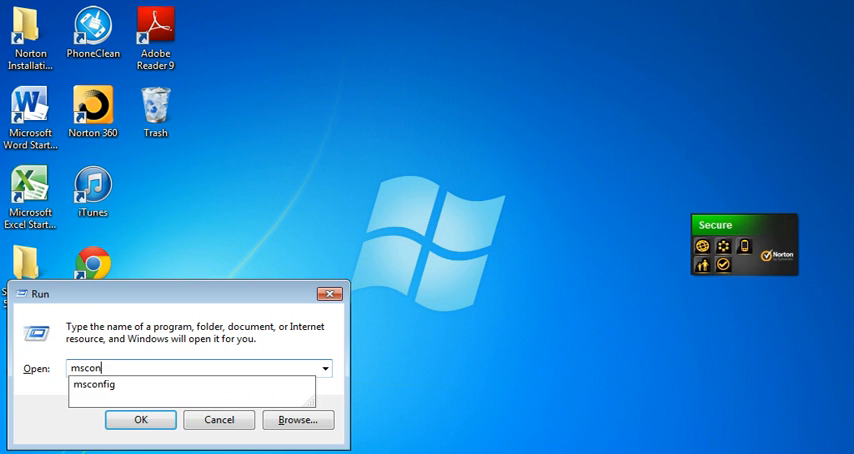
type("fig")
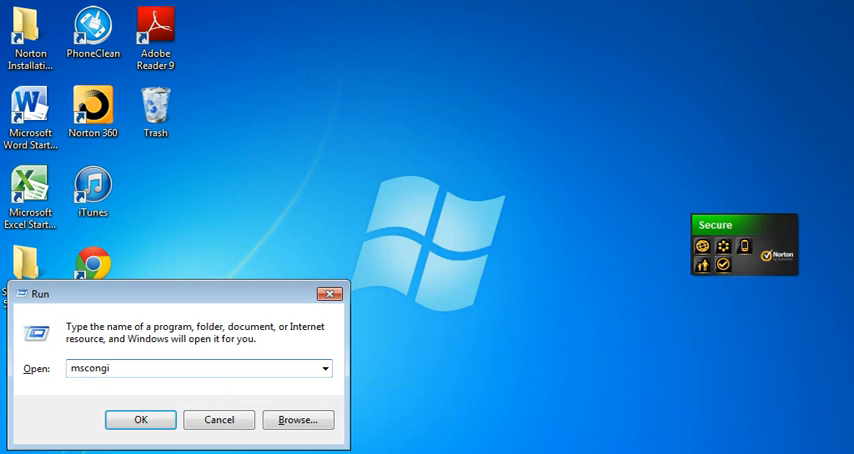
key("BackSpace")
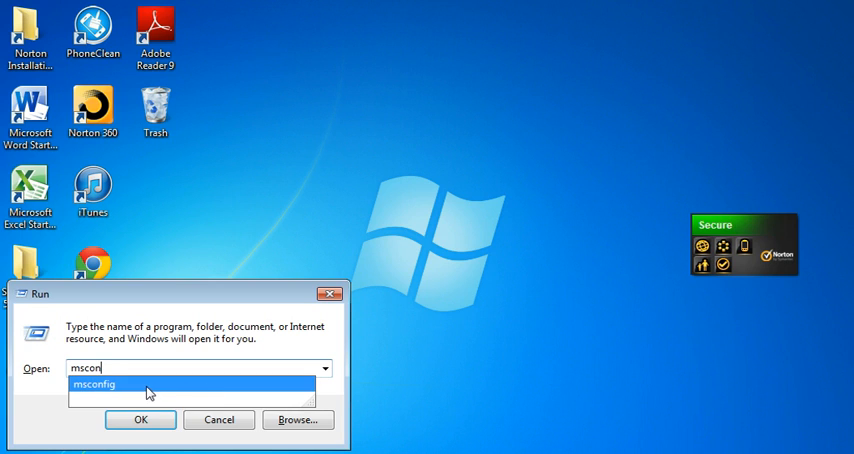
left_click(134, 394)
left_click(145, 420)
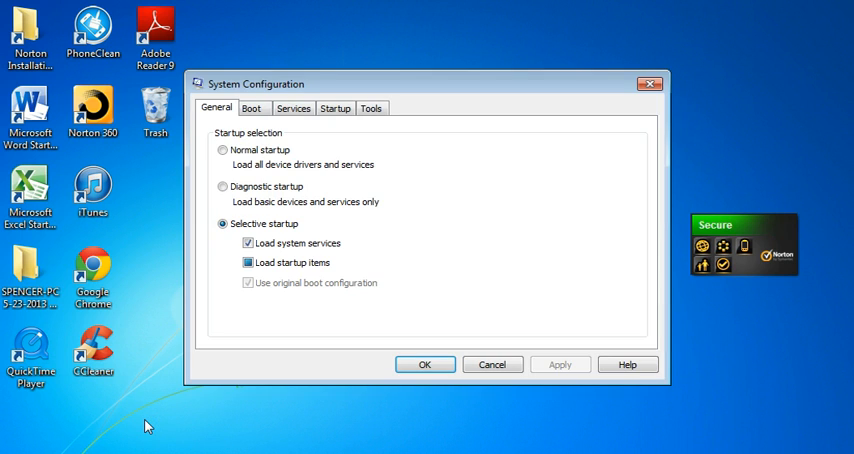
left_click(345, 108)
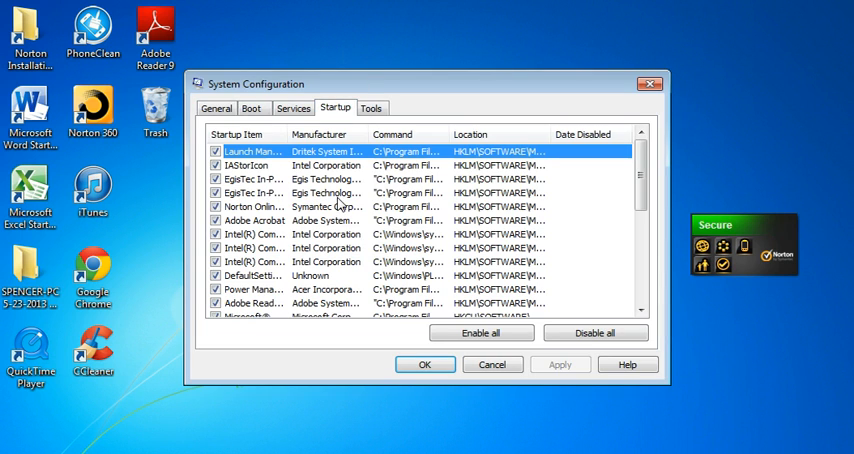
mouse_move(642, 172)
left_mouse_down()
mouse_move(644, 260)
mouse_move(635, 204)
left_mouse_up()
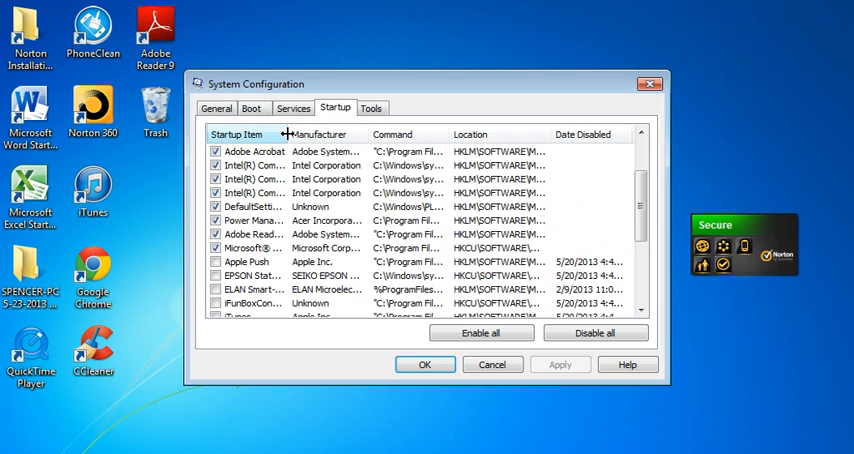
left_click_drag(295, 134, 318, 134)
mouse_move(643, 205)
left_mouse_down()
mouse_move(648, 243)
mouse_move(652, 158)
left_mouse_up()
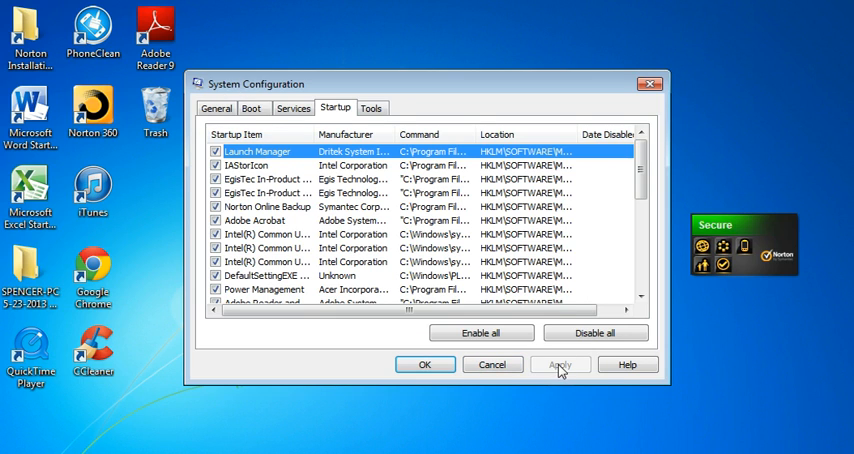
left_click(437, 368)
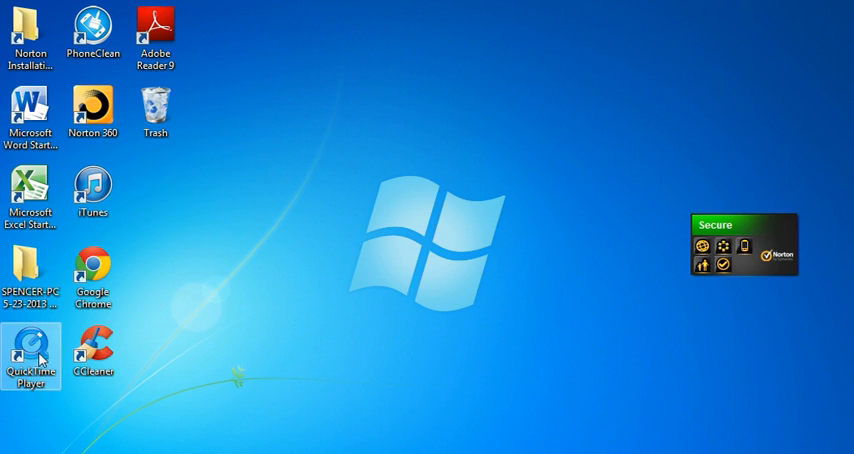
Start CCleaner from the desktop and review its Windows and Applications cleaning lists
double_click(105, 350)
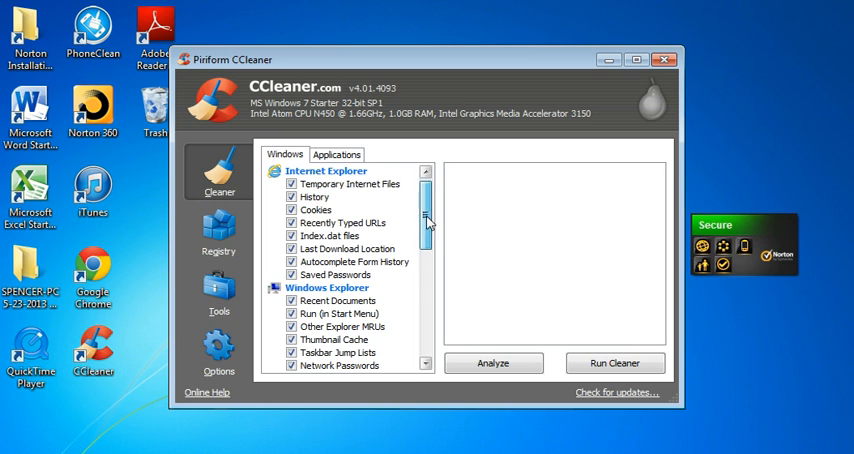
mouse_move(428, 222)
left_mouse_down()
mouse_move(457, 349)
mouse_move(459, 217)
mouse_move(435, 347)
mouse_move(473, 191)
left_mouse_up()
left_click(357, 158)
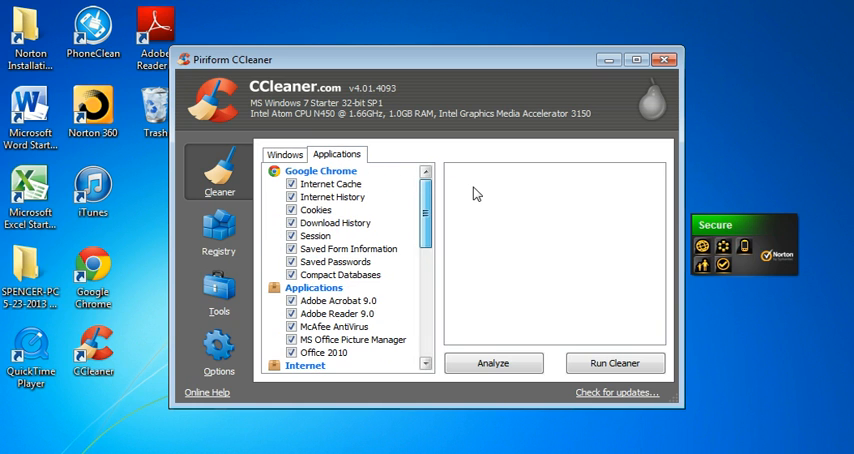
Run Cleaner and confirm permanent deletion, freeing 131.7 MB
left_click(604, 366)
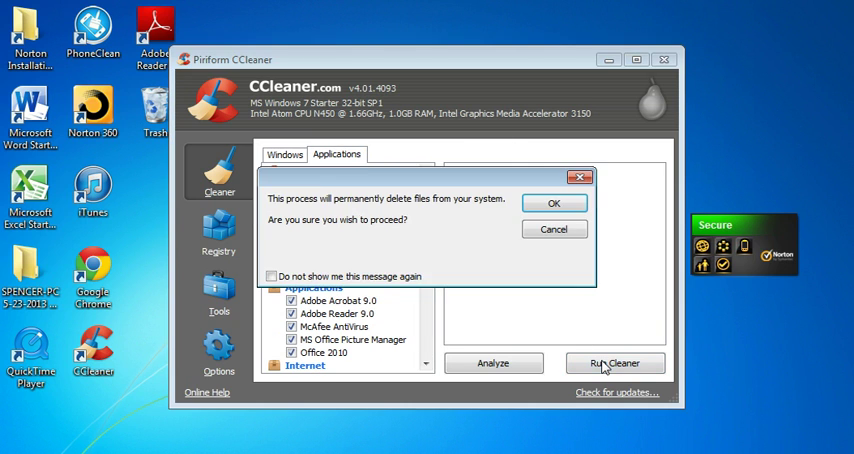
left_click(555, 204)
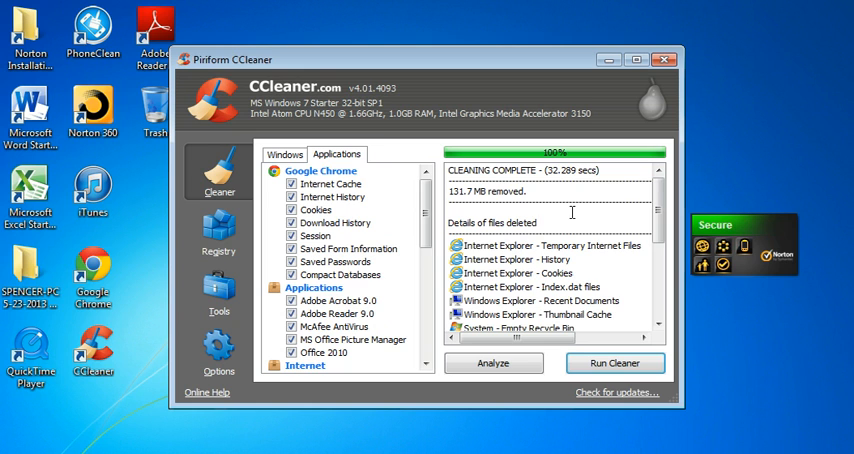
left_click_drag(660, 195, 662, 208)
scroll(620, 240, "down", 2)
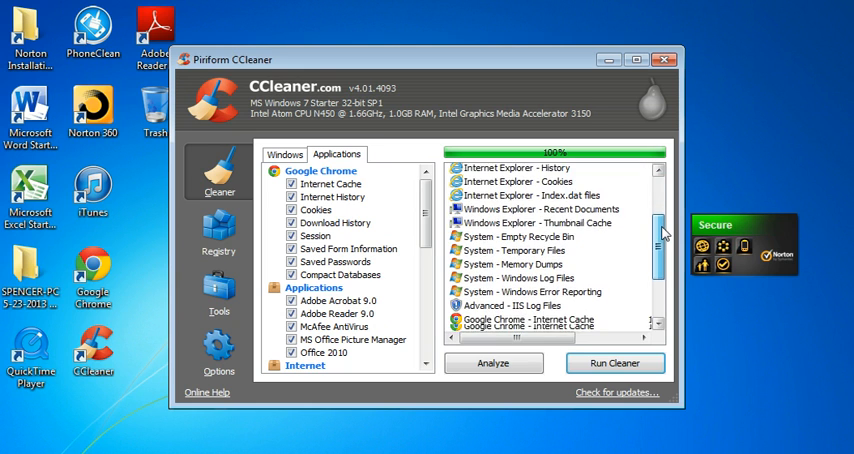
scroll(540, 248, "down", 1)
scroll(596, 264, "down", 1)
scroll(596, 264, "down", 1)
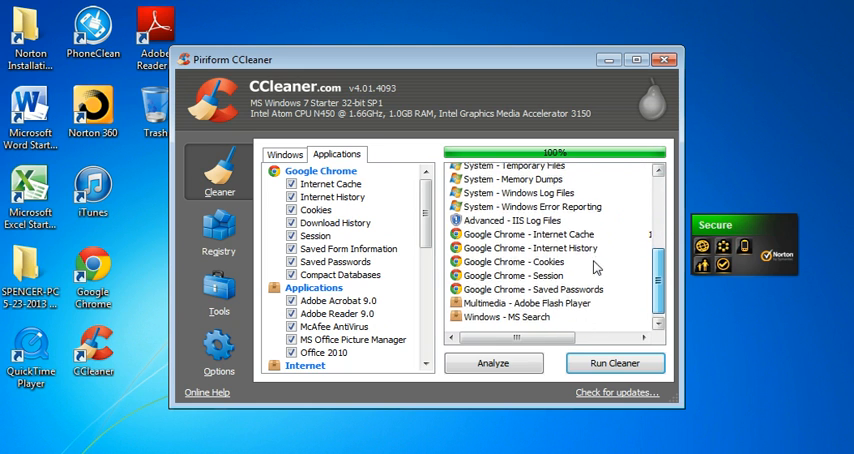
scroll(596, 264, "down", 1)
scroll(596, 264, "up", 1)
scroll(597, 250, "up", 1)
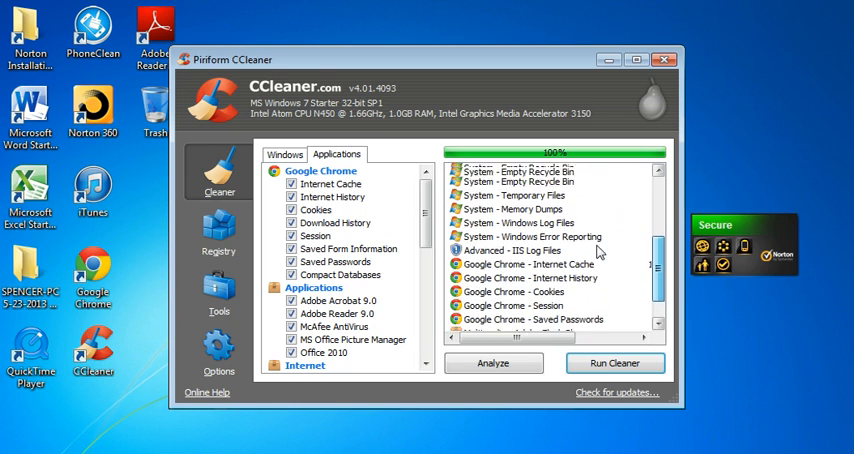
scroll(606, 235, "up", 1)
scroll(606, 224, "up", 1)
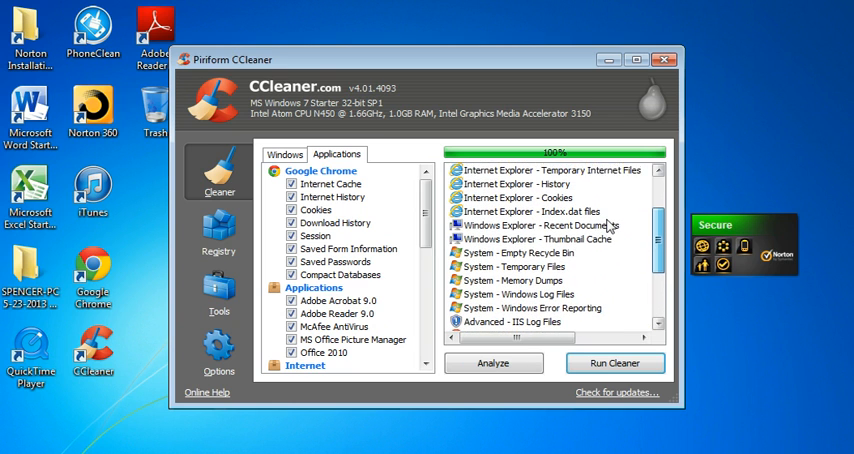
scroll(608, 220, "up", 1)
scroll(610, 216, "up", 1)
scroll(612, 216, "up", 1)
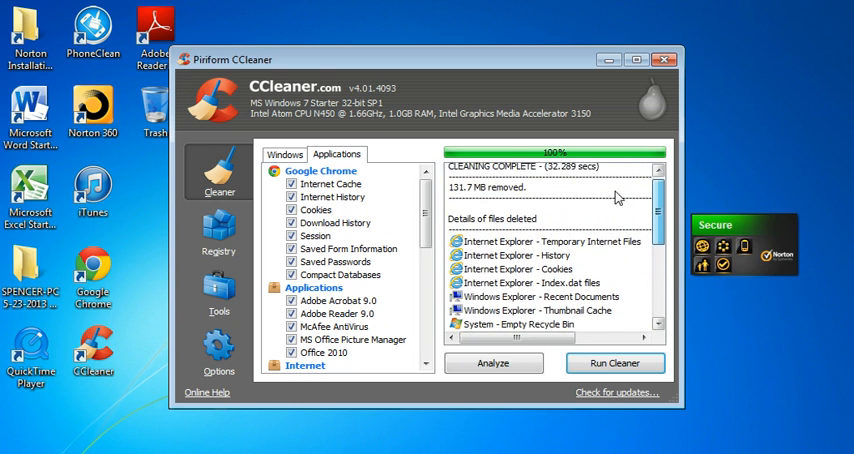
scroll(621, 223, "down", 2)
scroll(621, 240, "down", 1)
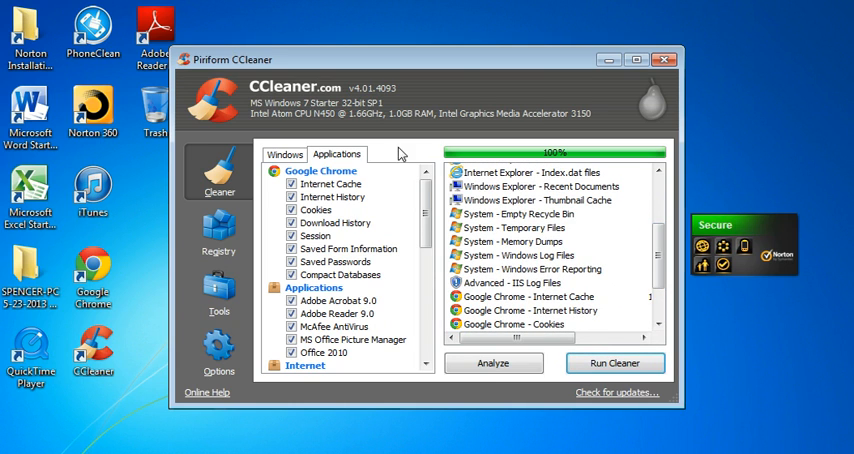
scroll(662, 260, "up", 1)
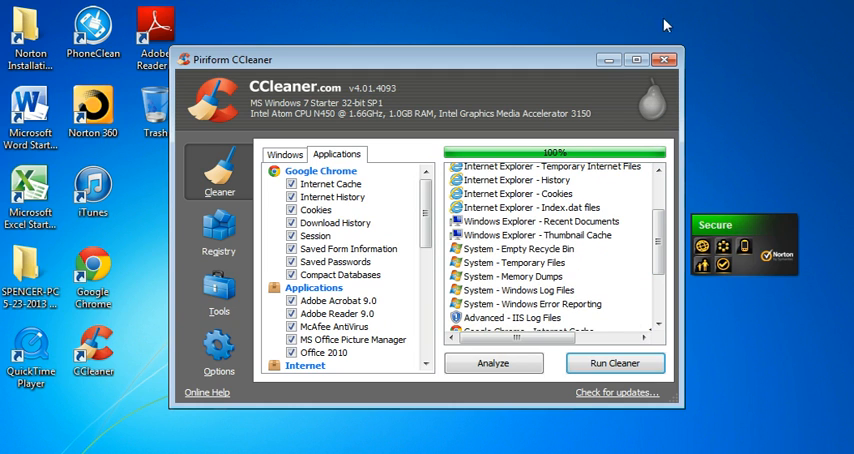
Close CCleaner after reviewing the cleaning results
left_click(664, 61)
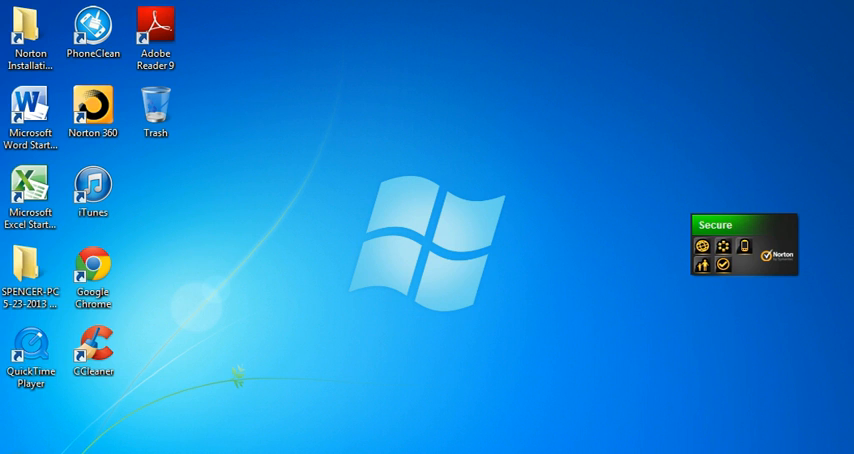
left_click(8, 450)
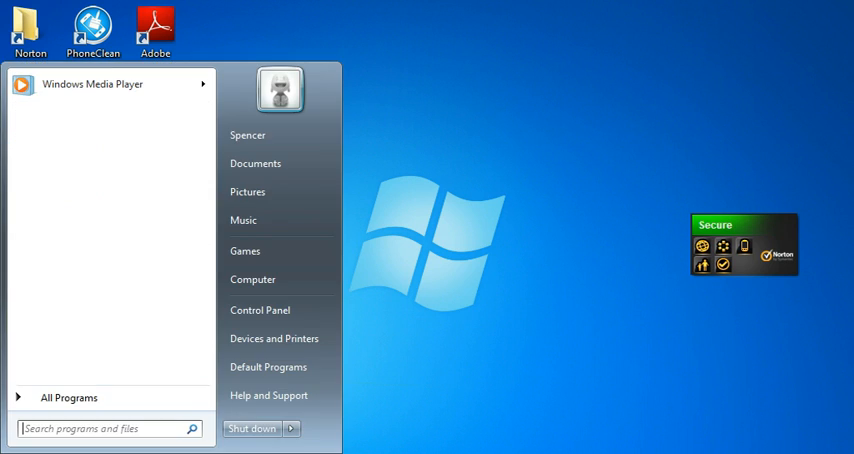
key("Escape")
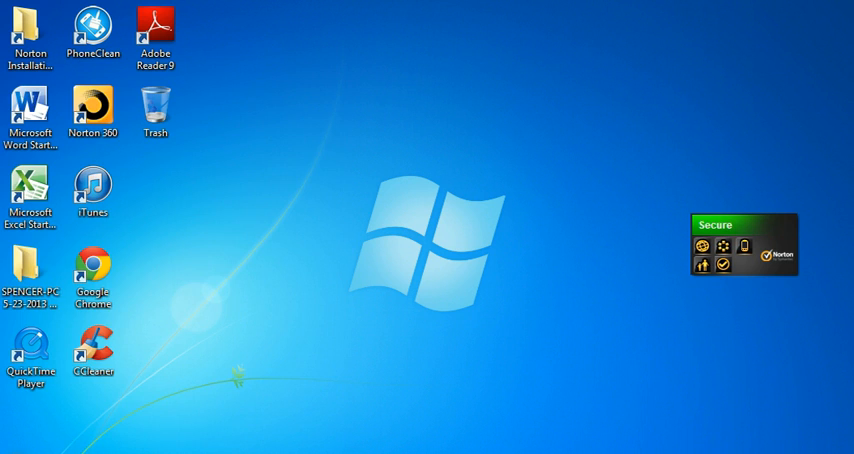
key("super")
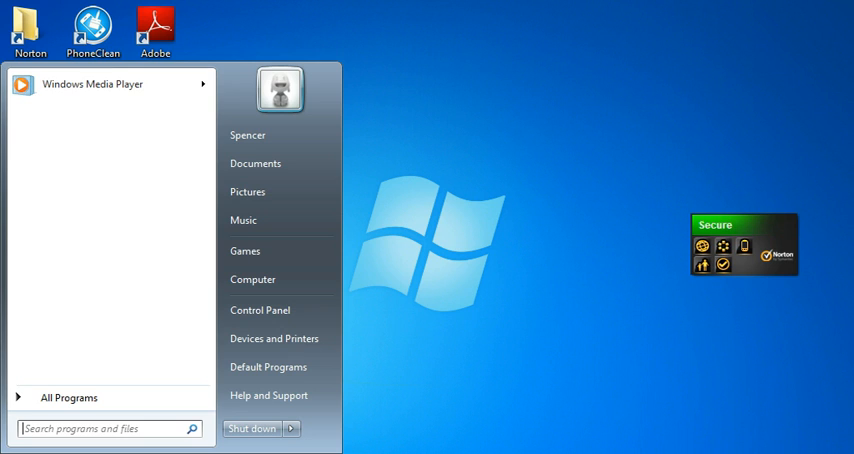
key("Escape")
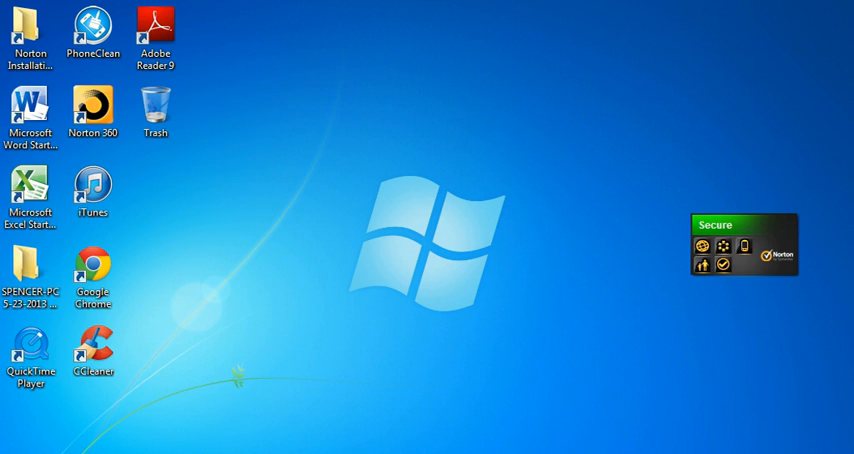
left_click(688, 453)
right_click(694, 408)
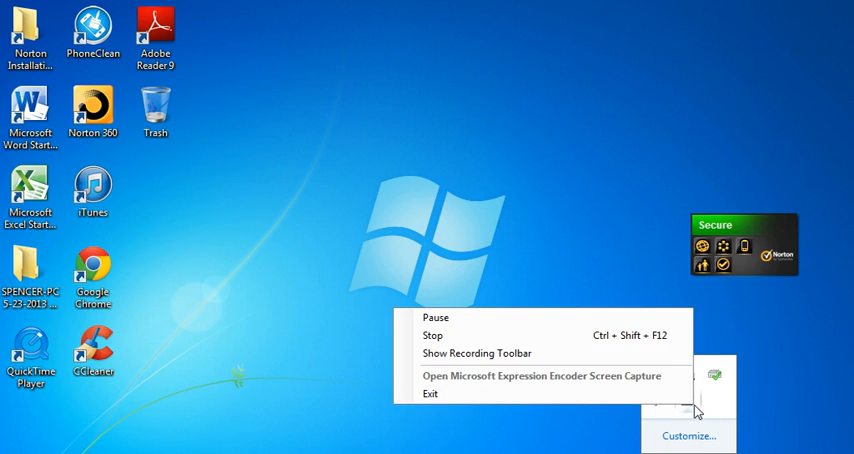
left_click(530, 325)
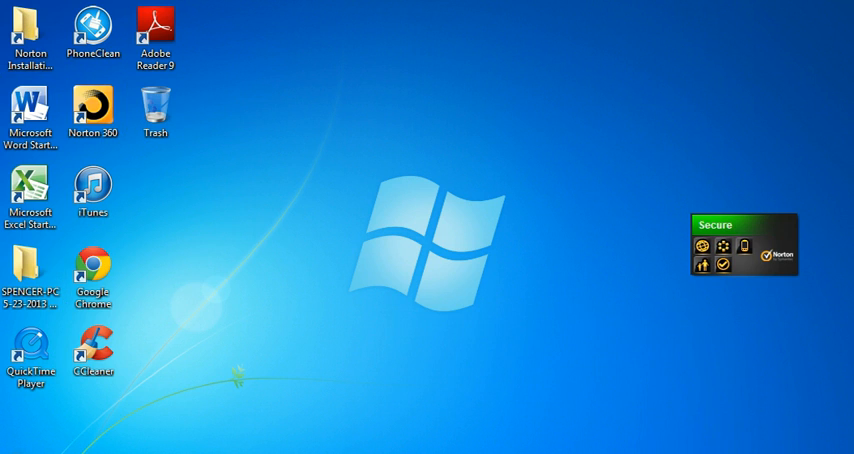
key("super")
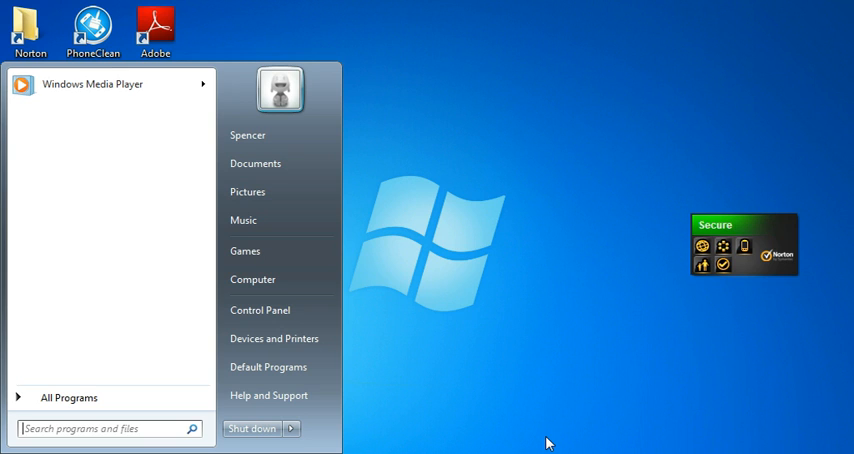
left_click(546, 443)
left_click(25, 452)
left_click(422, 297)
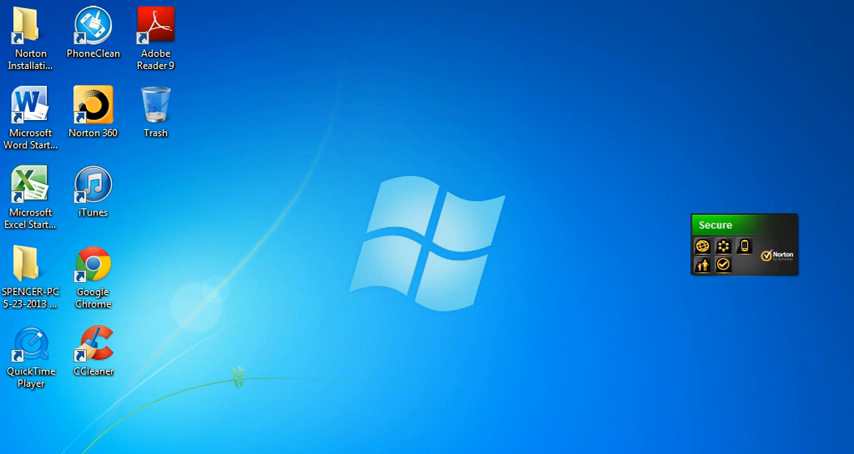
left_click(715, 452)
left_click(463, 420)
right_click(443, 261)
key("Escape")
key("super")
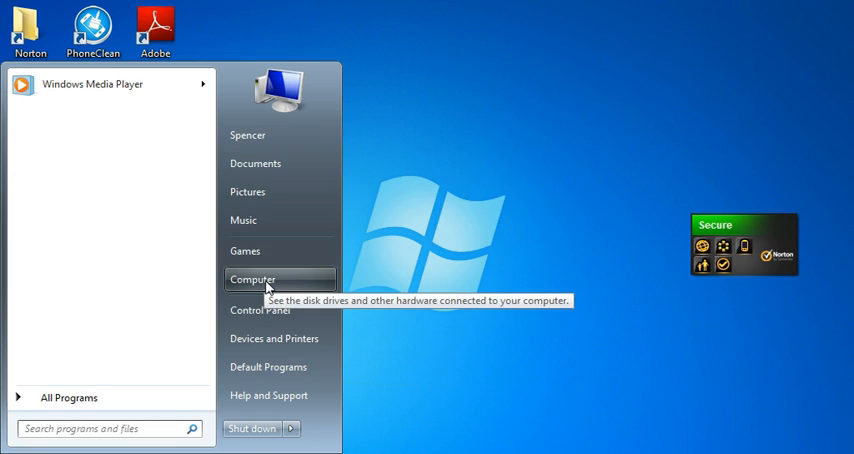
From Computer, show the properties of Removable Disk (D:), 206 MB free of 7.45 GB
left_click(266, 282)
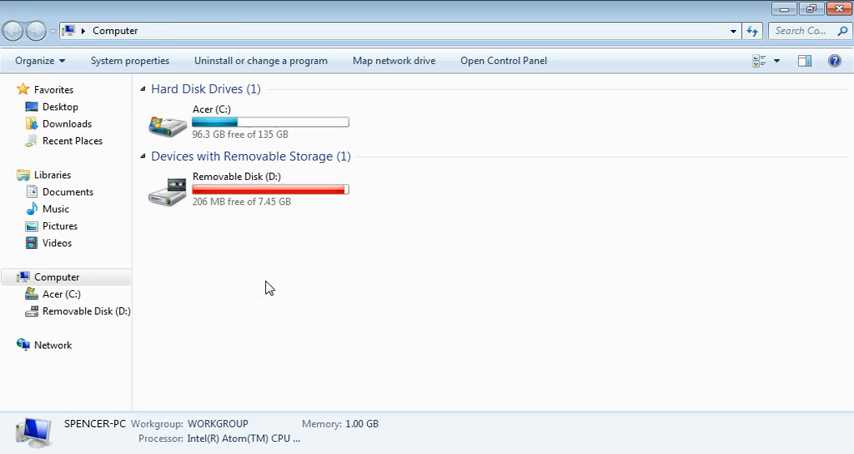
left_click(258, 187)
right_click(258, 187)
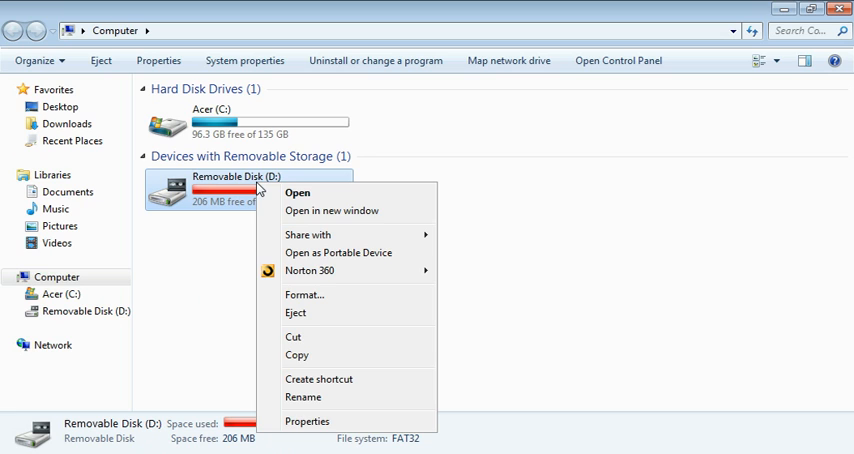
left_click(310, 422)
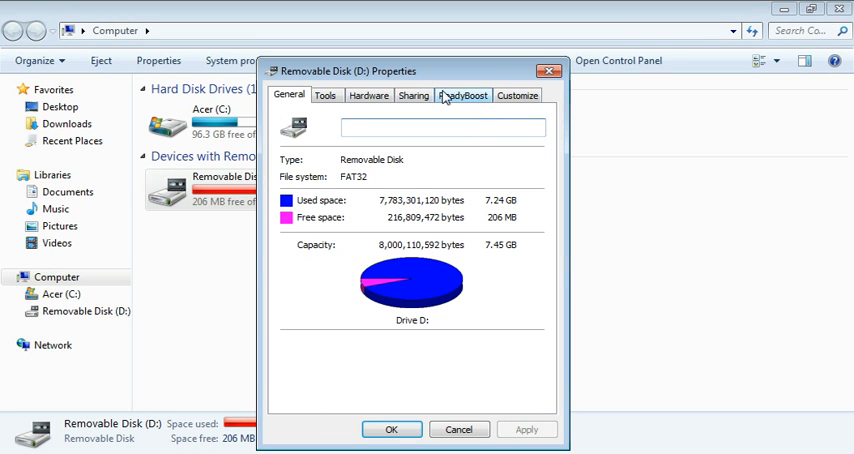
On the ReadyBoost settings, dedicate the whole D: drive, reserving 4094 MB
left_click(466, 97)
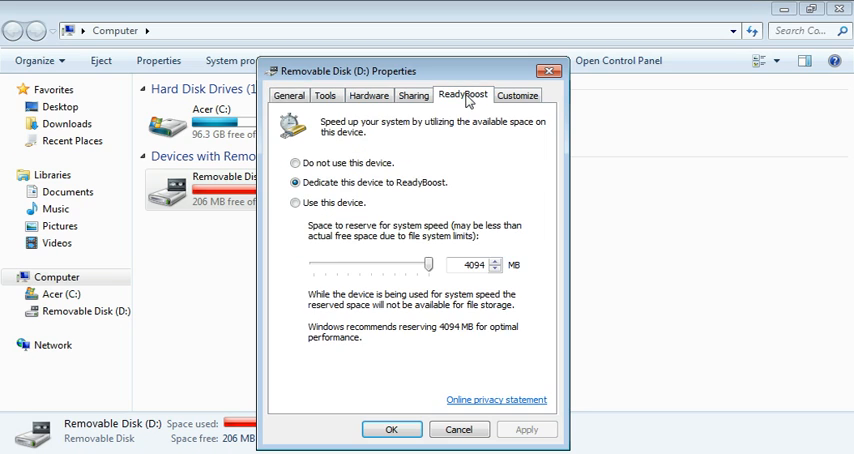
left_click(296, 164)
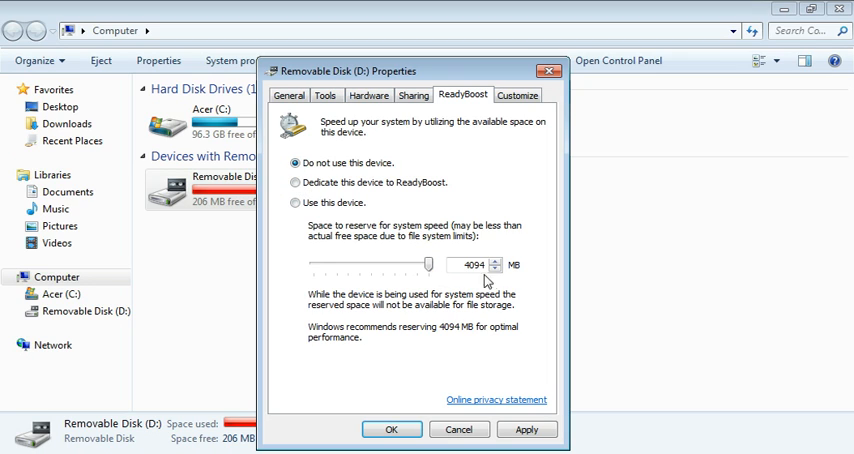
left_click(295, 203)
left_click_drag(428, 265, 345, 266)
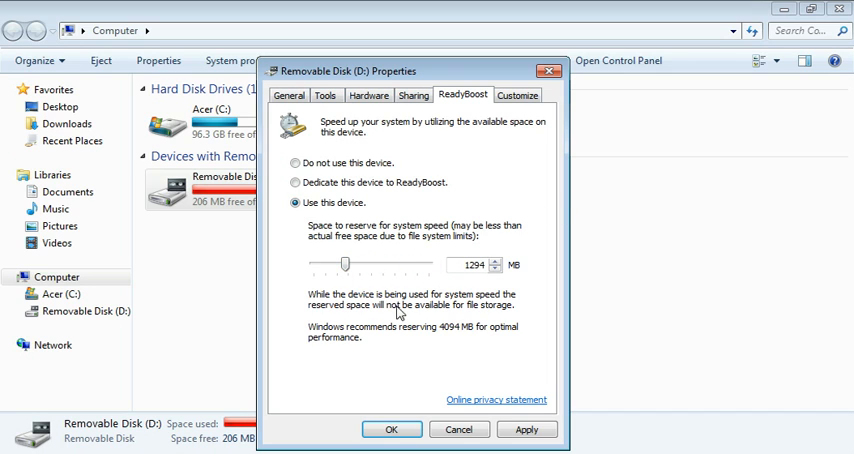
left_click(297, 182)
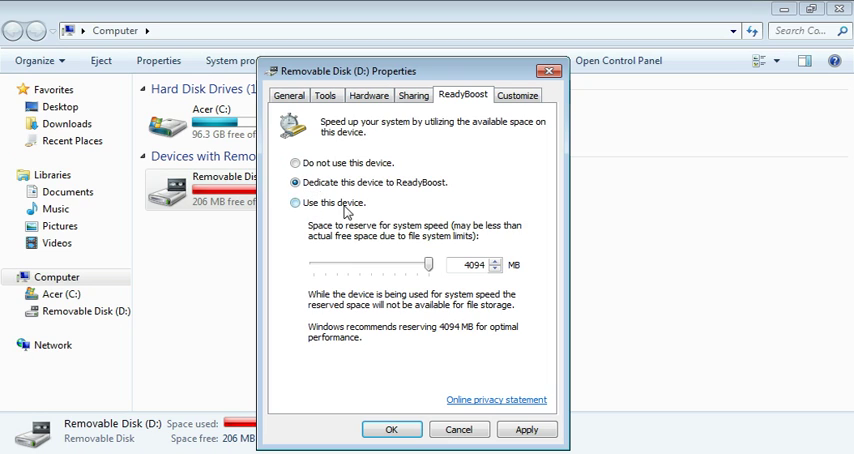
Apply the ReadyBoost settings, confirm the drive properties and close the Computer window
left_click(512, 431)
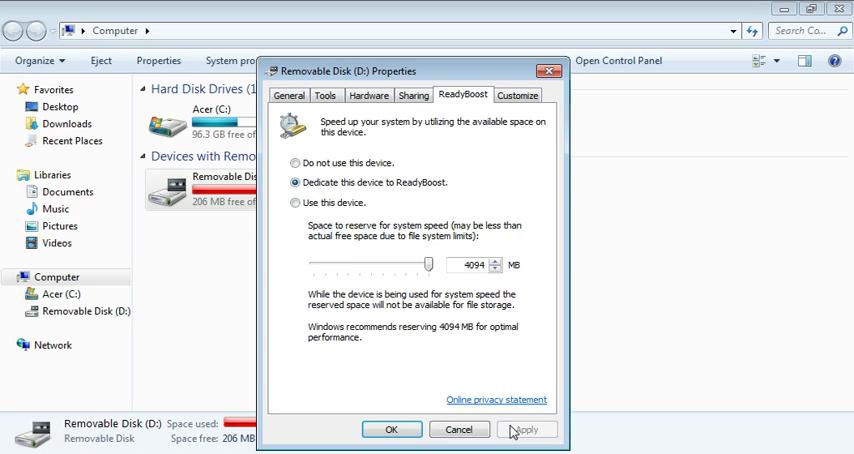
left_click(391, 429)
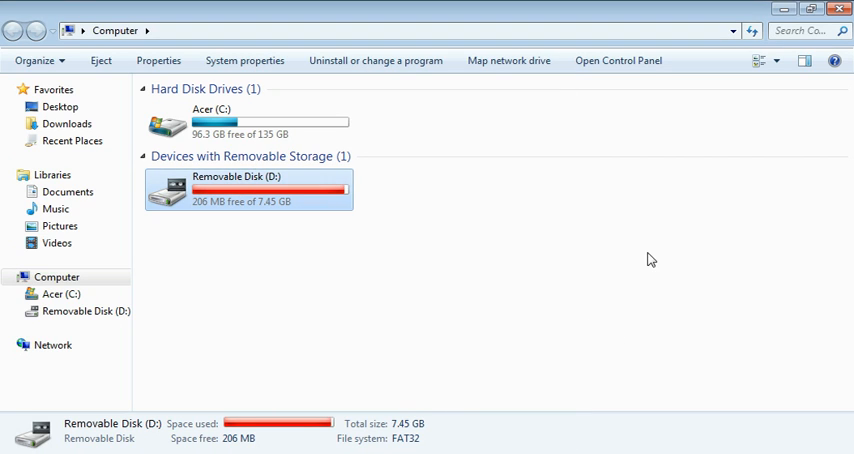
left_click(835, 10)
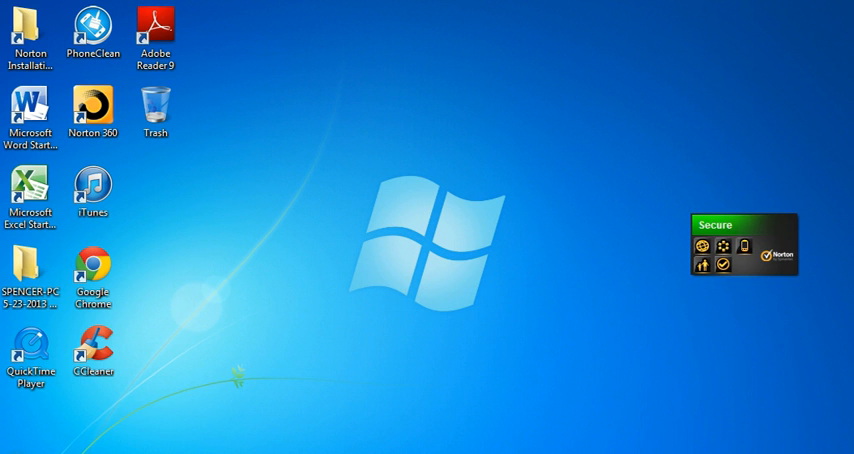
Reach the Computer system information page from the Start menu
key("super")
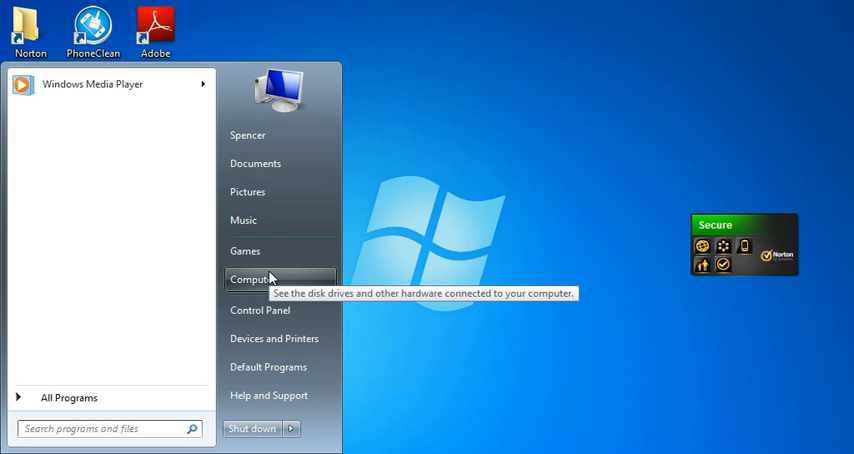
right_click(270, 279)
key("Escape")
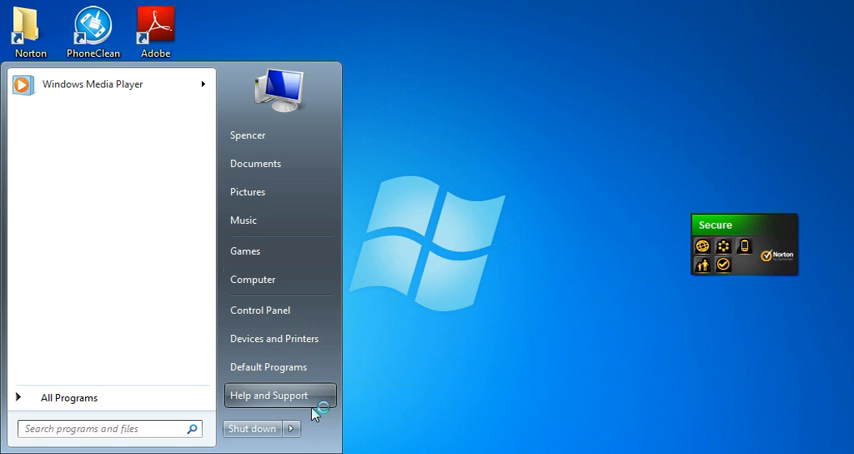
key("Escape")
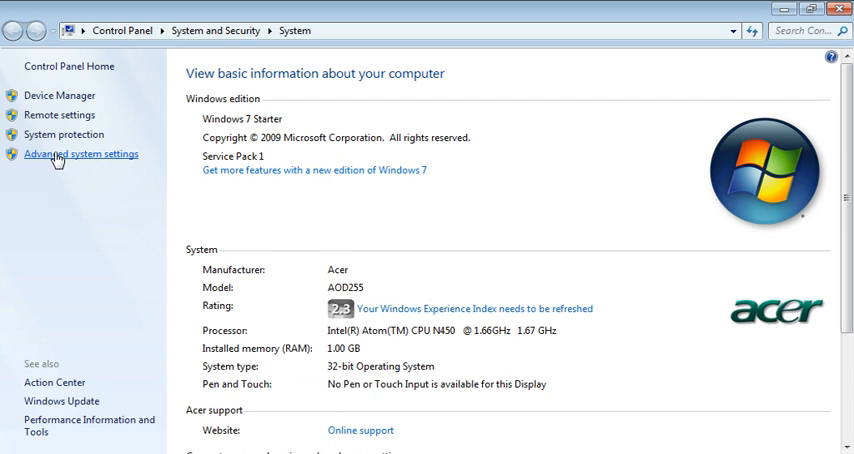
Go to Advanced system settings and bring up the Performance Options' Visual Effects list
left_click(57, 157)
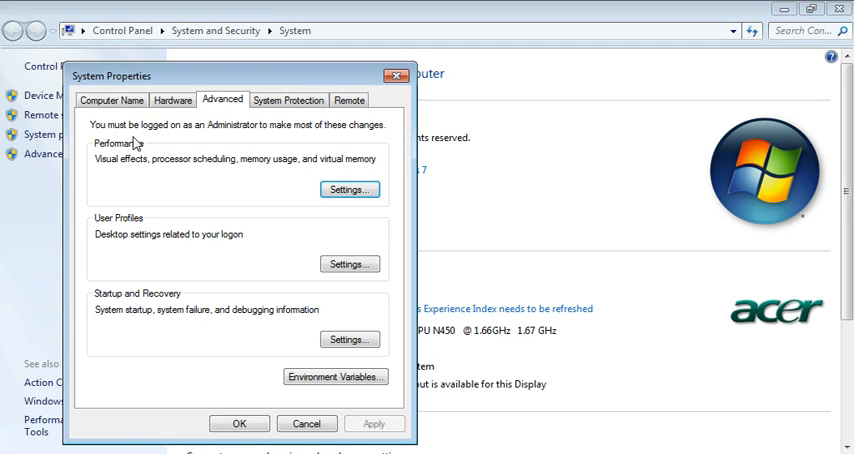
left_click(355, 190)
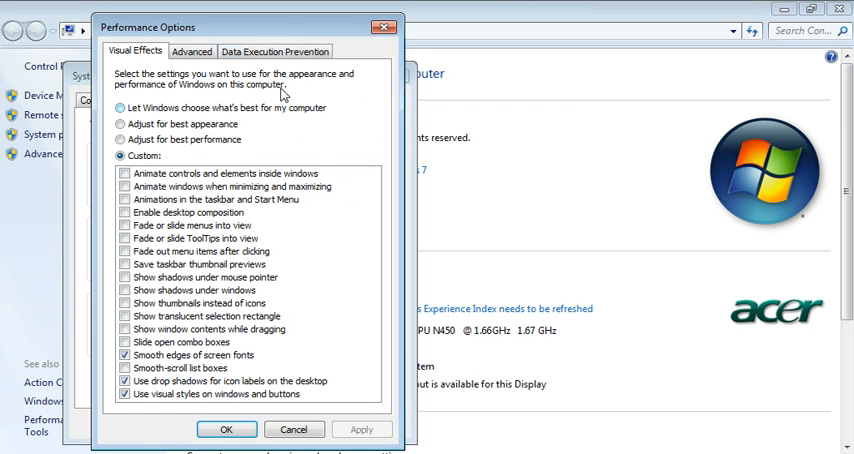
Set visual effects to 'Adjust for best performance' and apply it
mouse_move(177, 22)
left_mouse_down()
mouse_move(430, 35)
mouse_move(303, 10)
left_mouse_up()
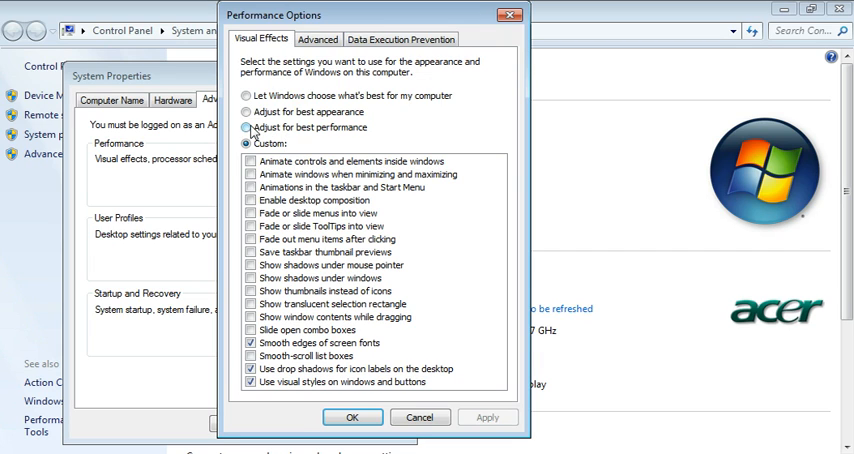
left_click(250, 129)
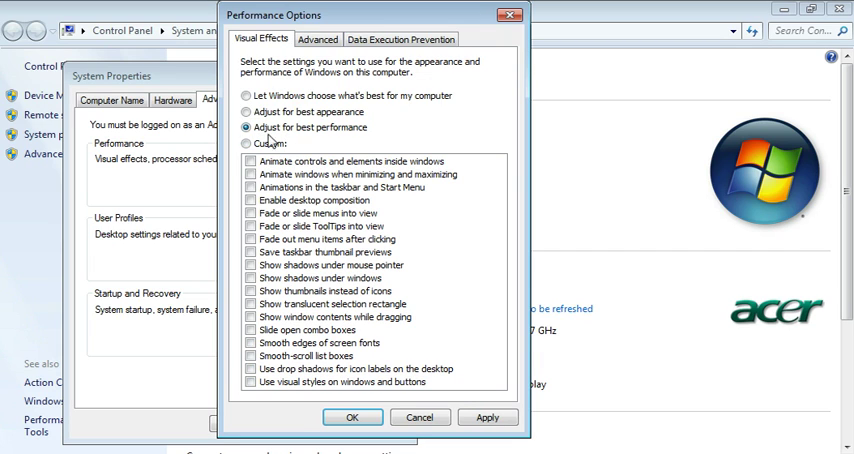
left_click(489, 420)
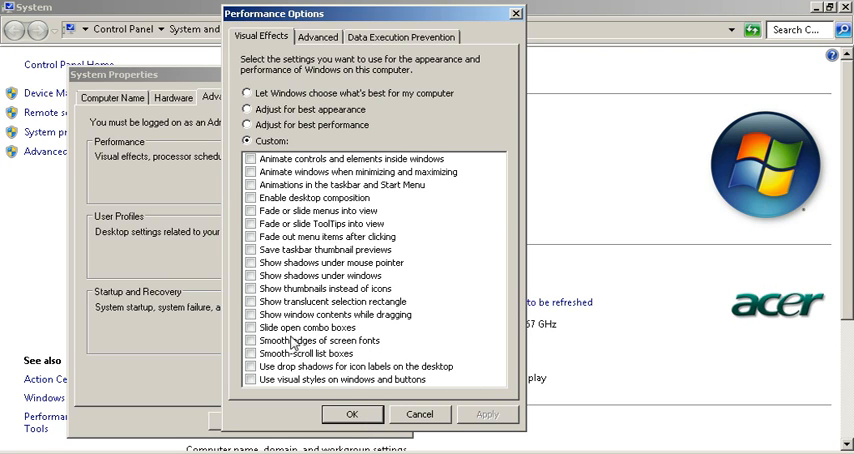
Re-enable window visual styles, icon label shadows and smooth font edges, apply and confirm
left_click(251, 379)
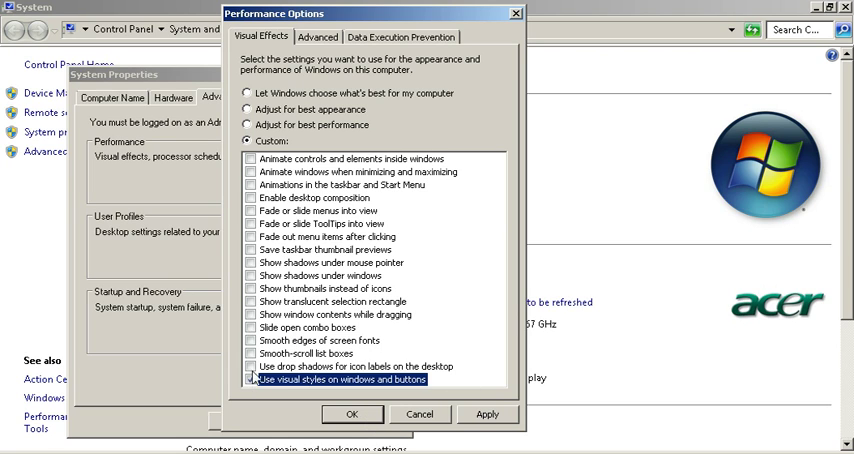
left_click(251, 340)
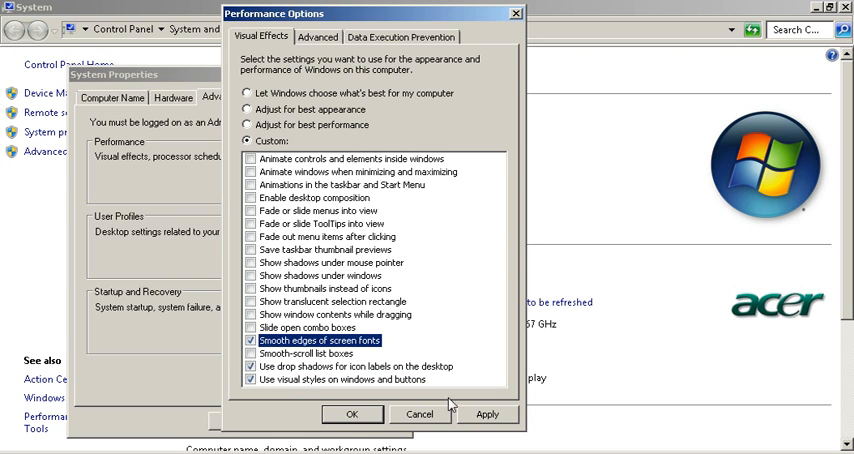
left_click(490, 413)
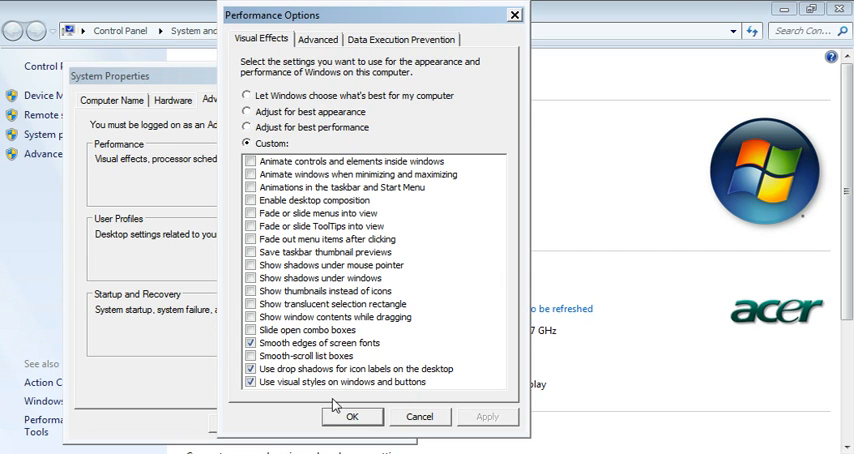
left_click(353, 420)
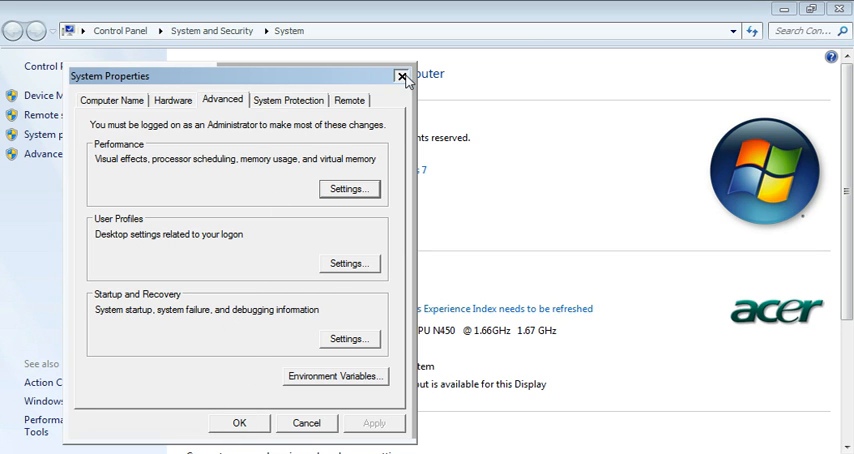
Close System Properties and the System window, visit the Start menu briefly and return to the desktop
left_click(401, 77)
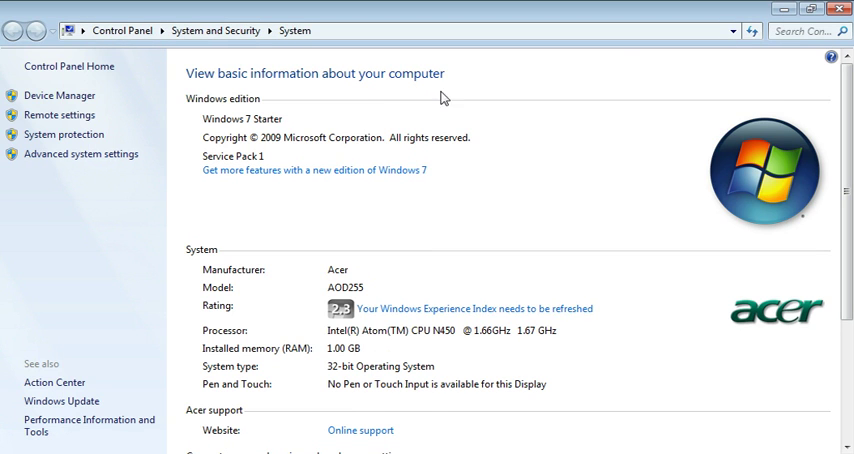
left_click(786, 10)
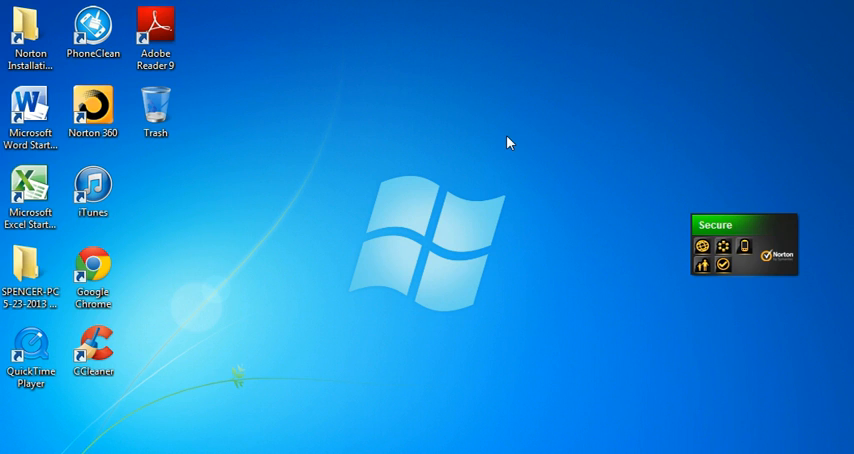
left_click(8, 450)
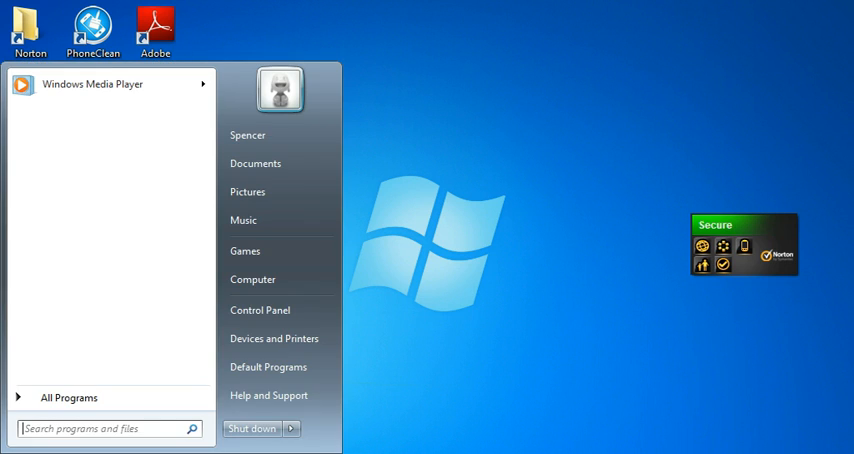
left_click(606, 206)
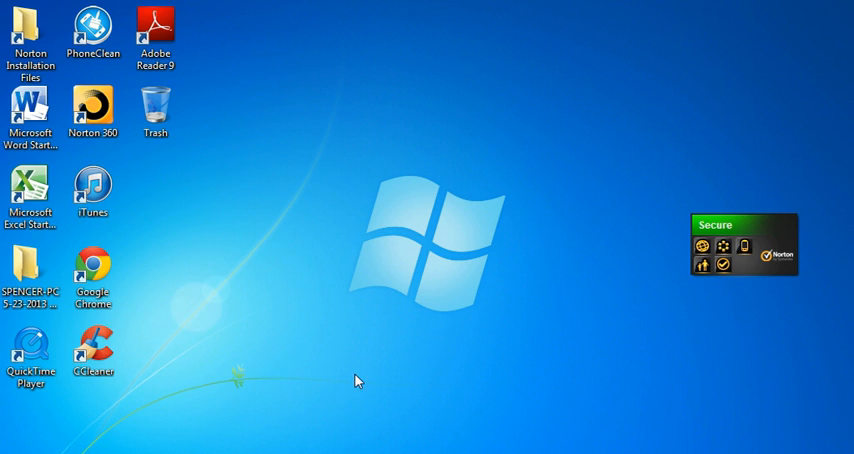